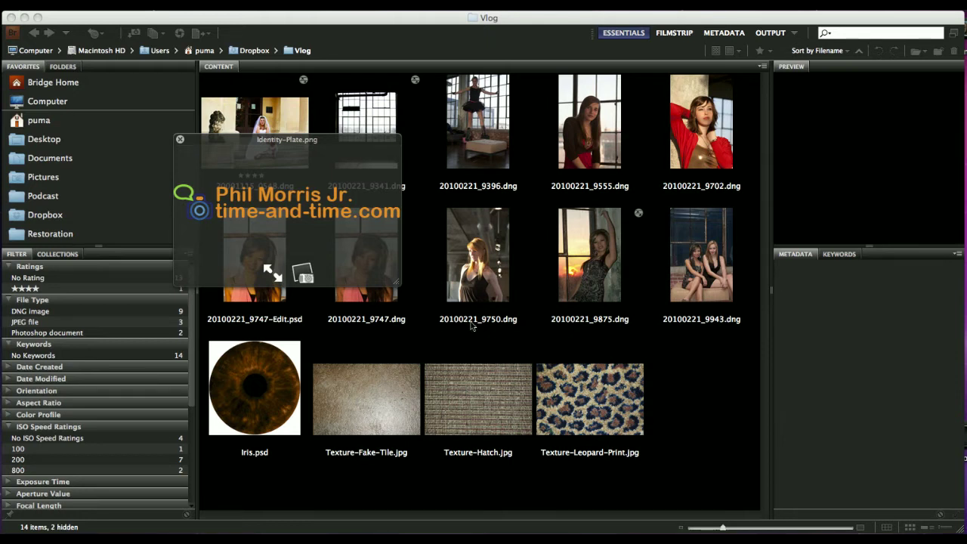
Dismiss the identity plate and preview 20100221_9875.dng, then Texture-Hatch.jpg, in Bridge
left_click(685, 374)
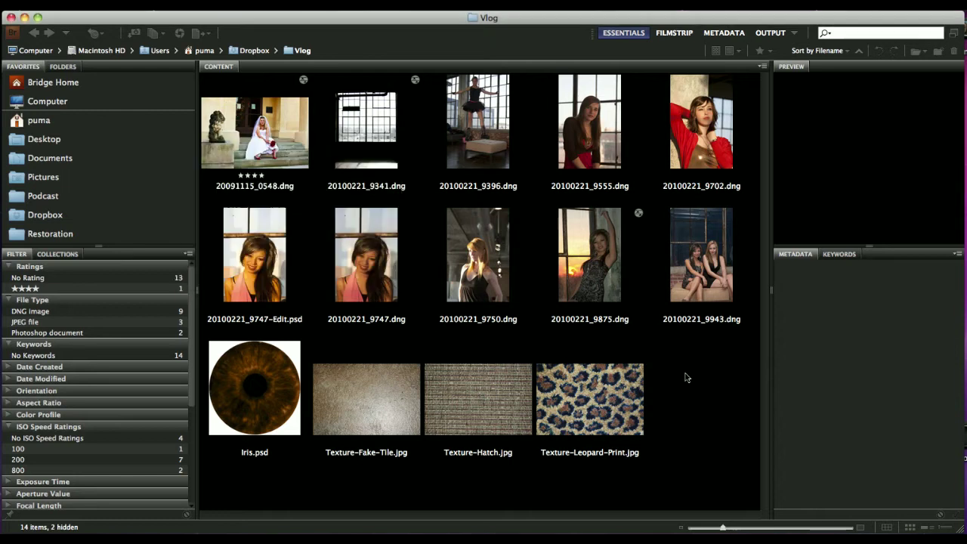
left_click(594, 264)
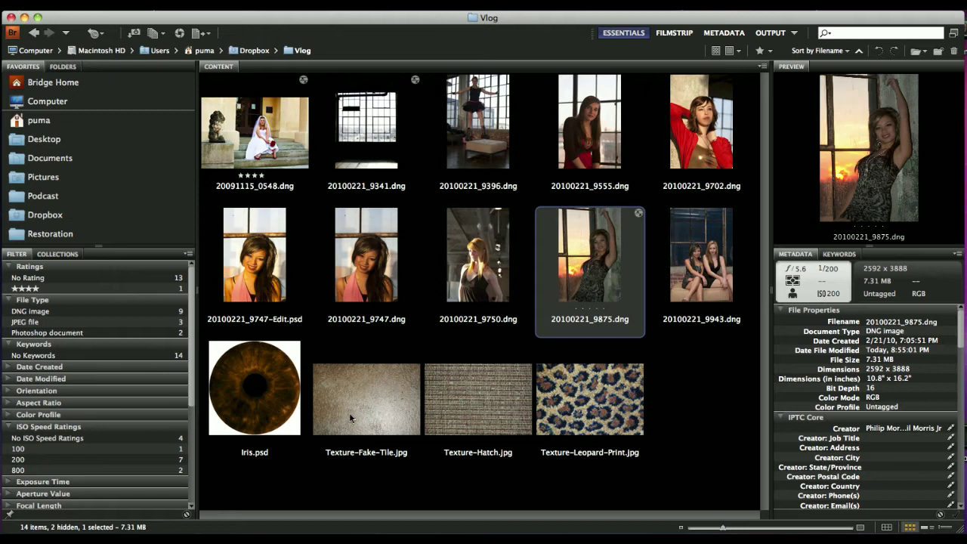
left_click(476, 416)
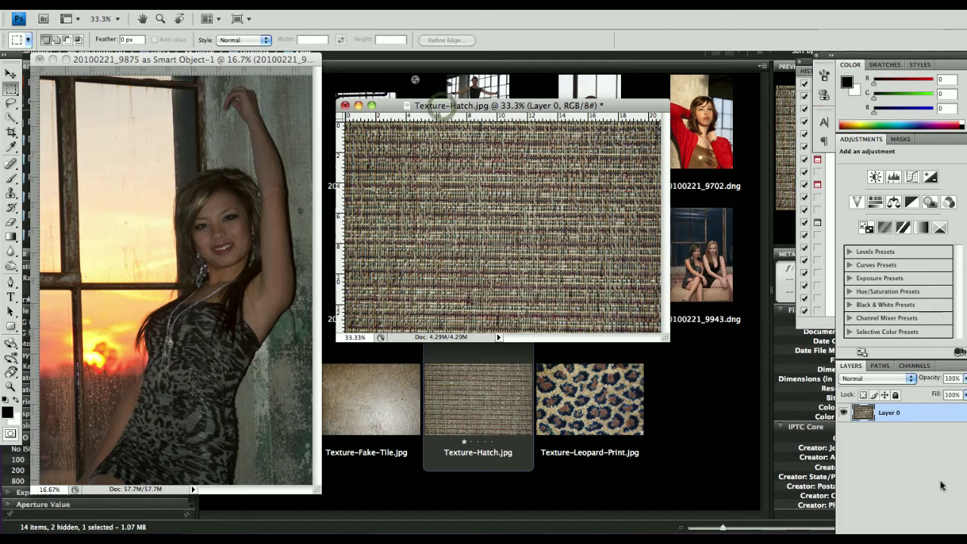
Convert Texture-Hatch.jpg's Layer 0 to a smart object
right_click(921, 415)
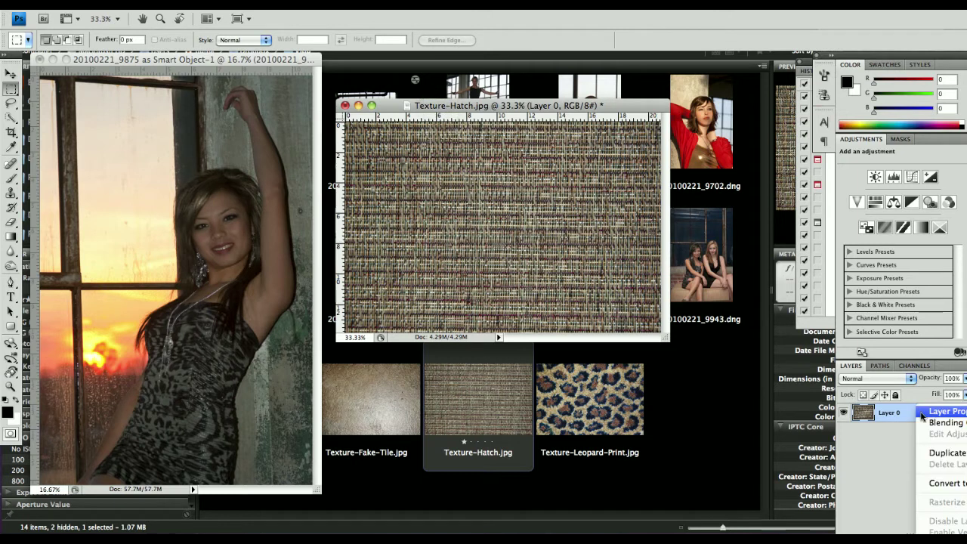
left_click(955, 489)
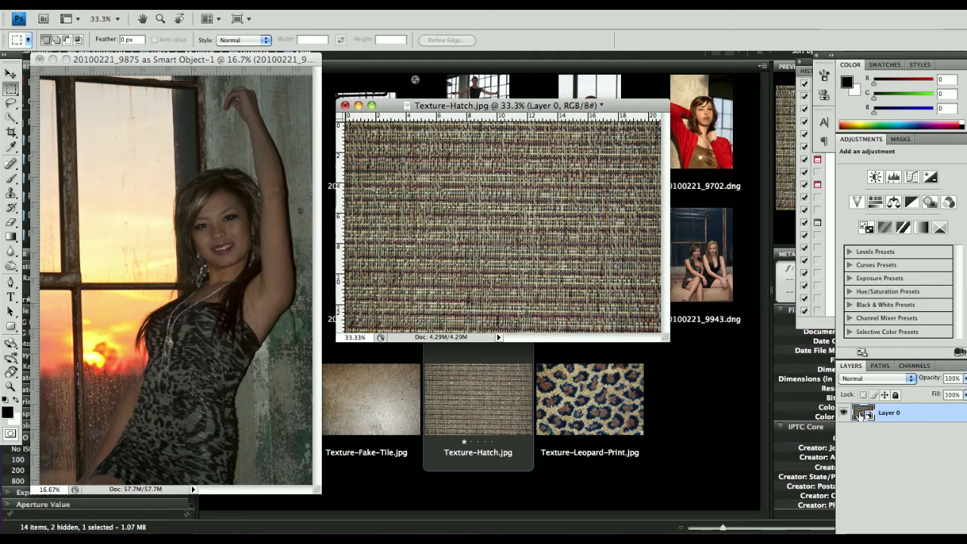
Copy the hatch layer into the portrait as Layer 1, accept the bit-depth warning, and enlarge the window
left_click_drag(862, 414, 175, 263)
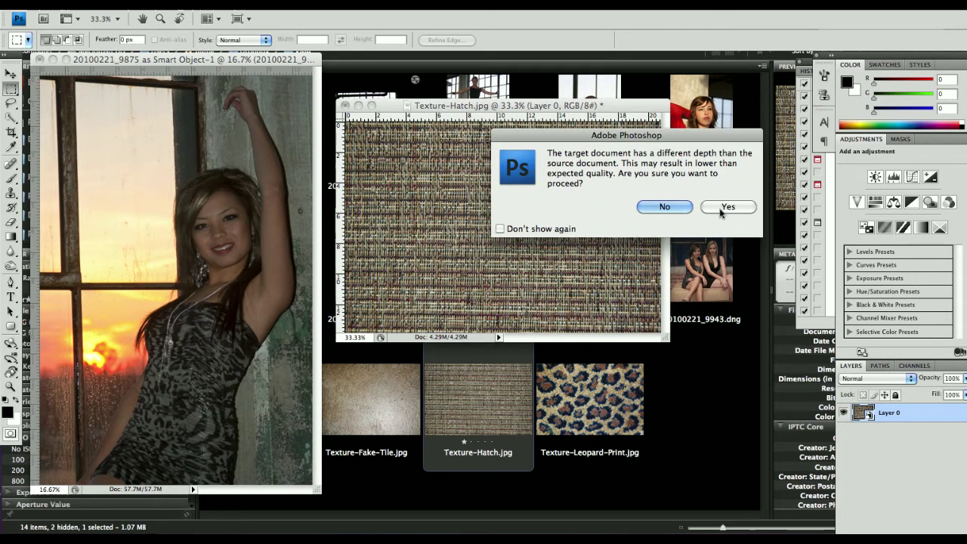
left_click(720, 207)
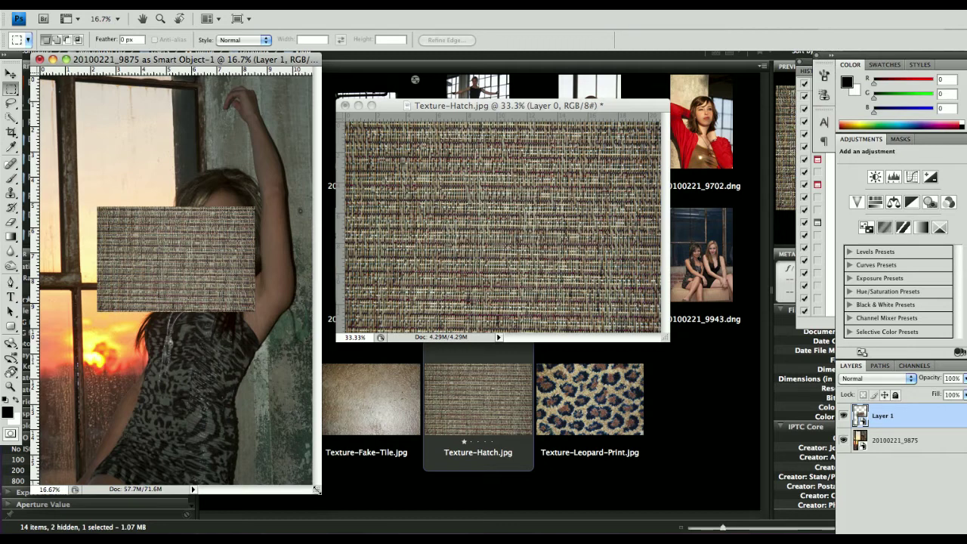
left_click_drag(318, 489, 747, 533)
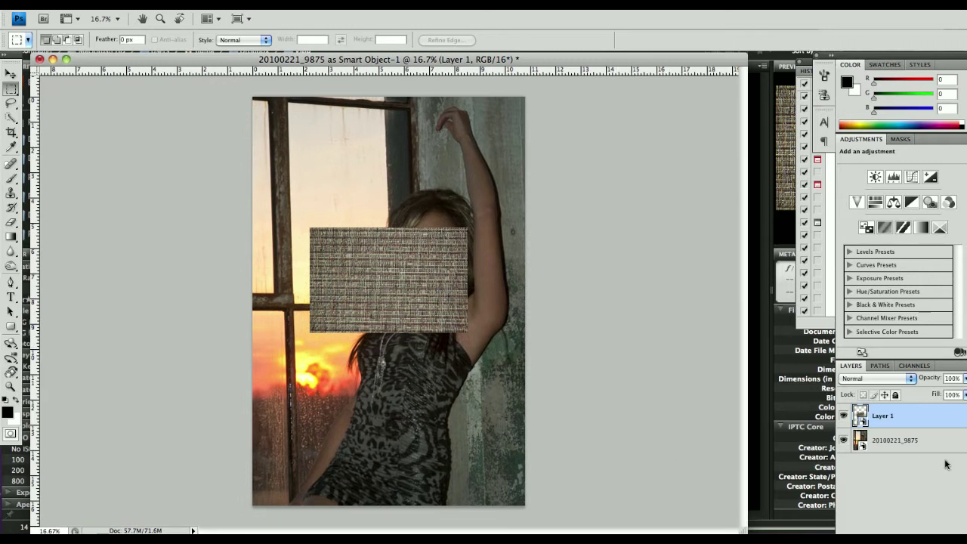
left_click(907, 415)
Rotate the hatch texture about 89° and move and stretch it to cover the photo
key("super+t")
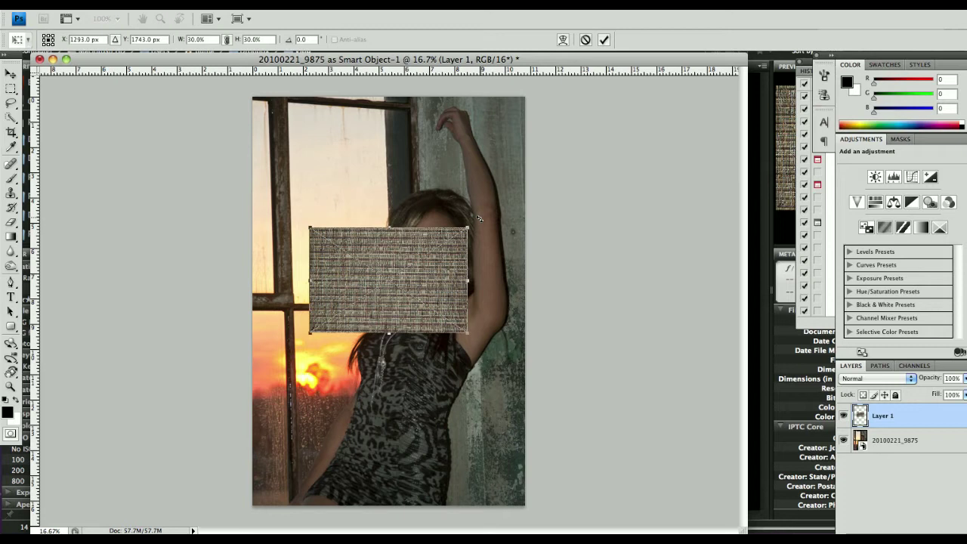
left_click_drag(478, 218, 446, 363)
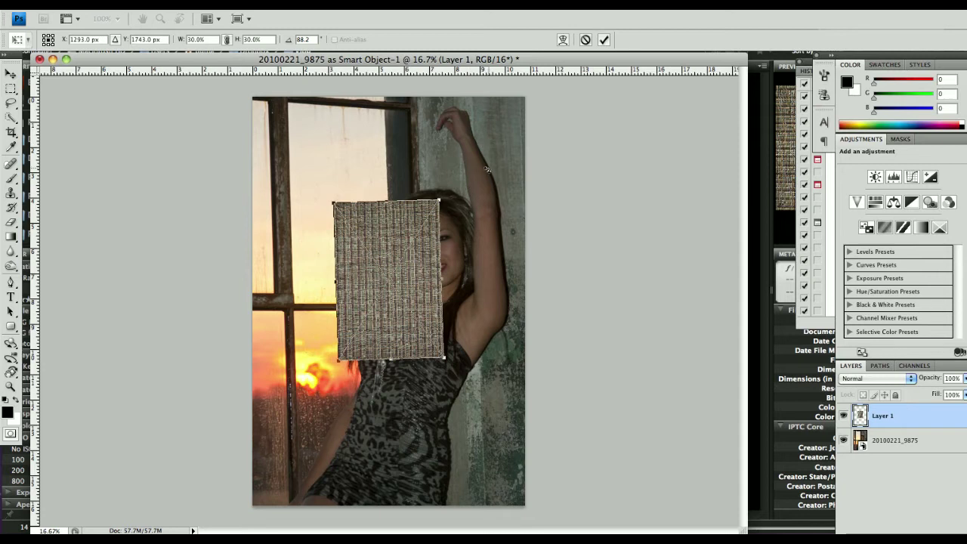
left_click_drag(414, 267, 327, 163)
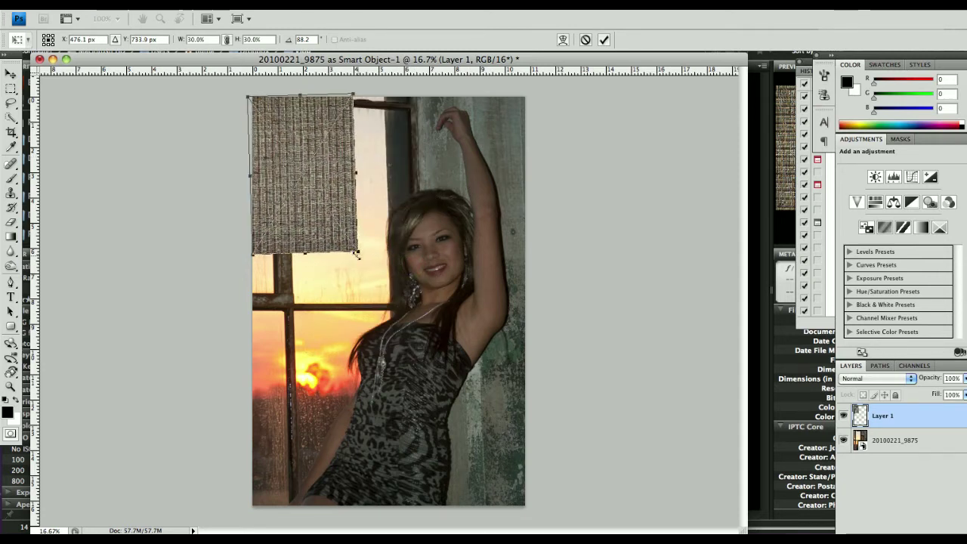
left_click_drag(358, 251, 510, 531)
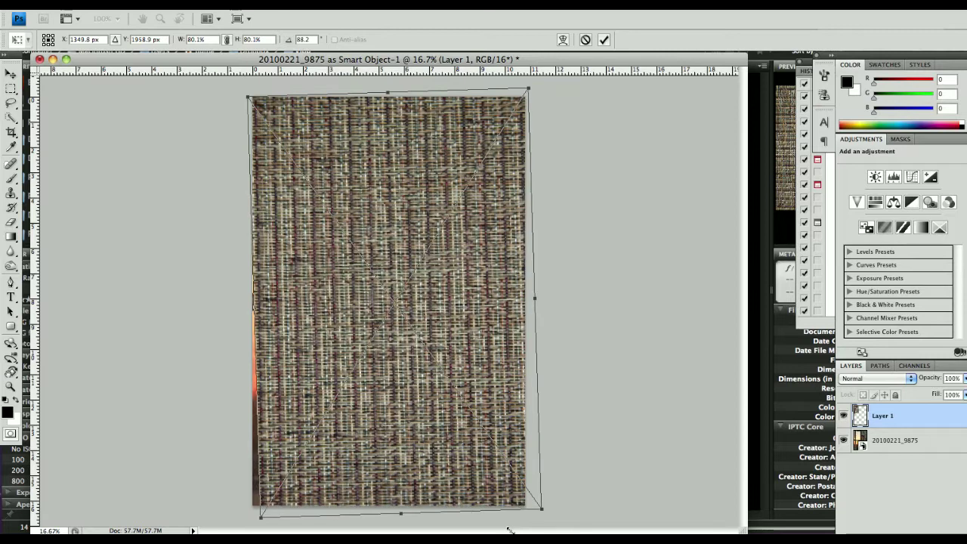
left_click_drag(493, 339, 436, 340)
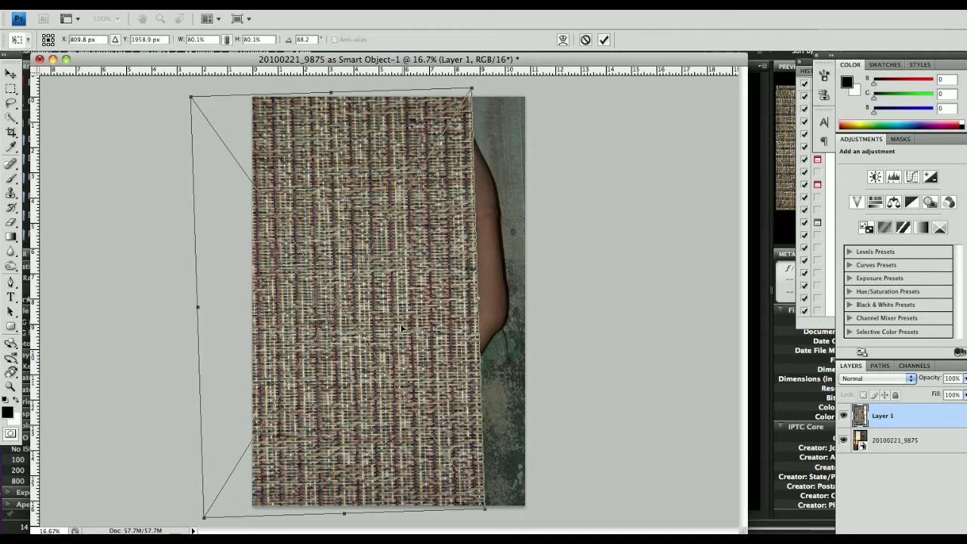
left_click_drag(399, 328, 443, 323)
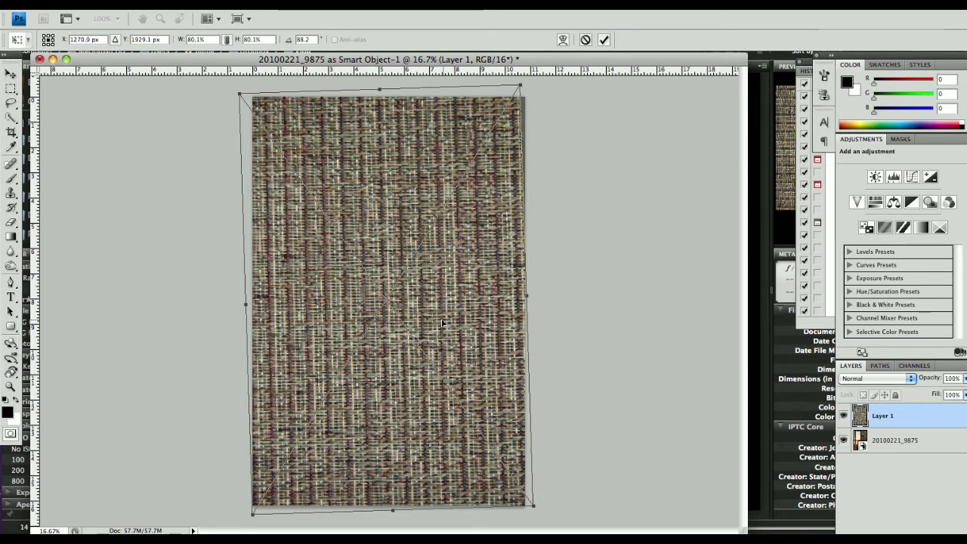
key("m")
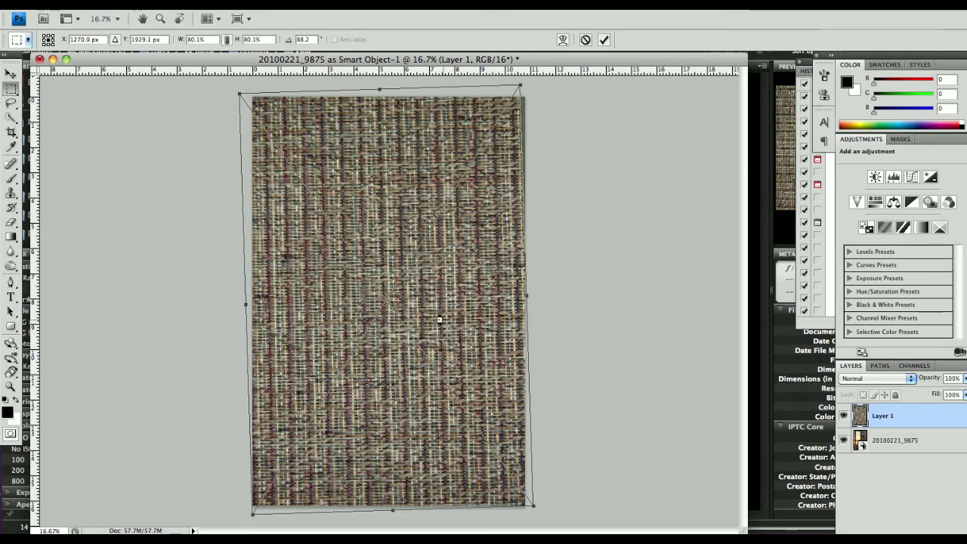
key("Return")
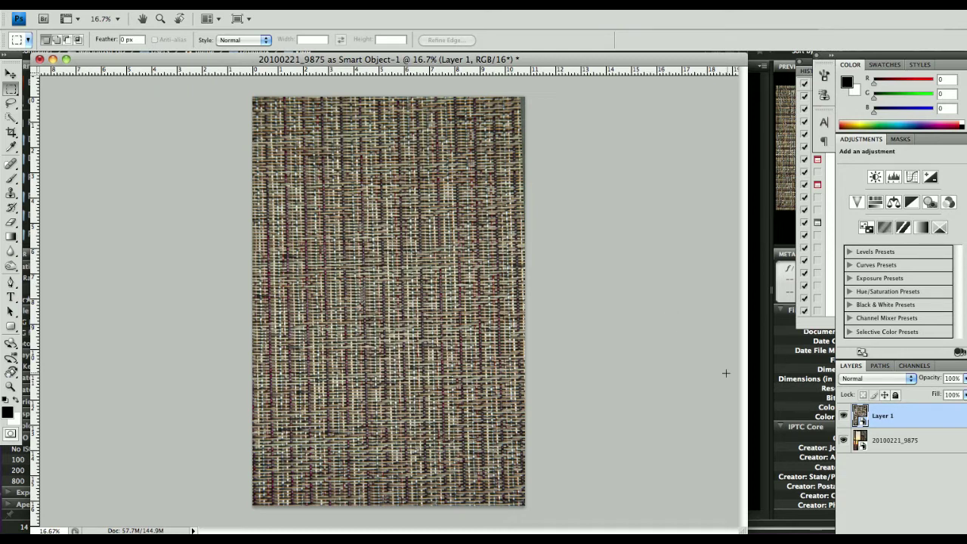
Nudge the texture slightly right, commit the transform, and hide Layer 1
key("super+t")
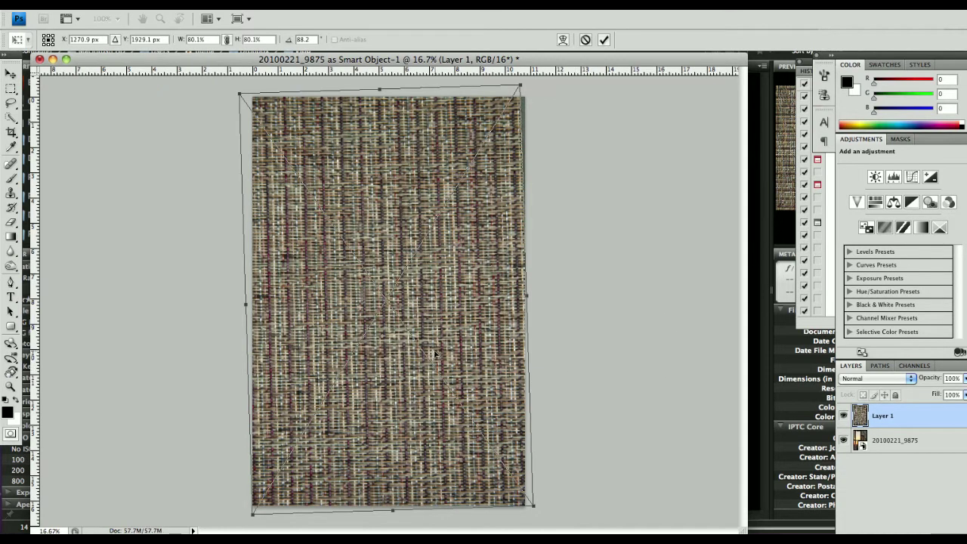
left_click_drag(435, 353, 441, 353)
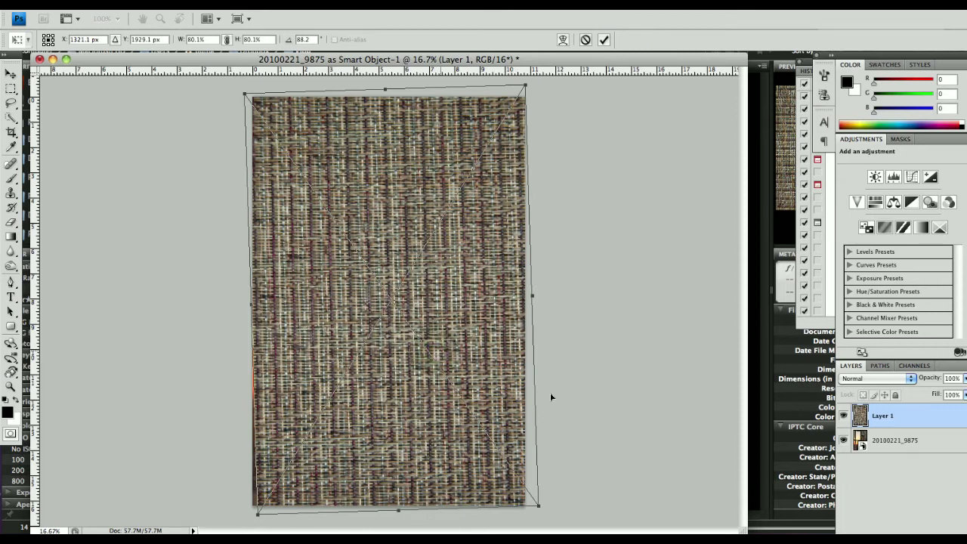
key("m")
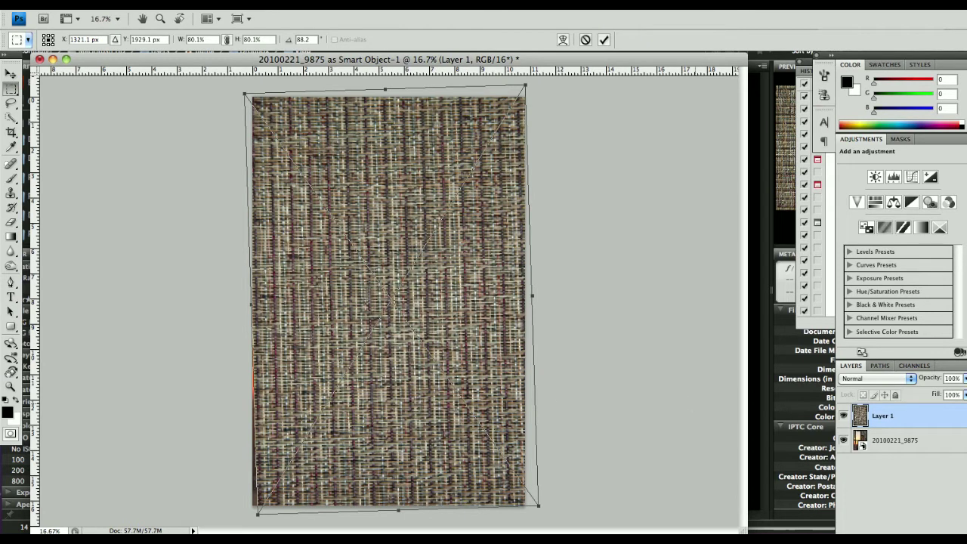
key("Return")
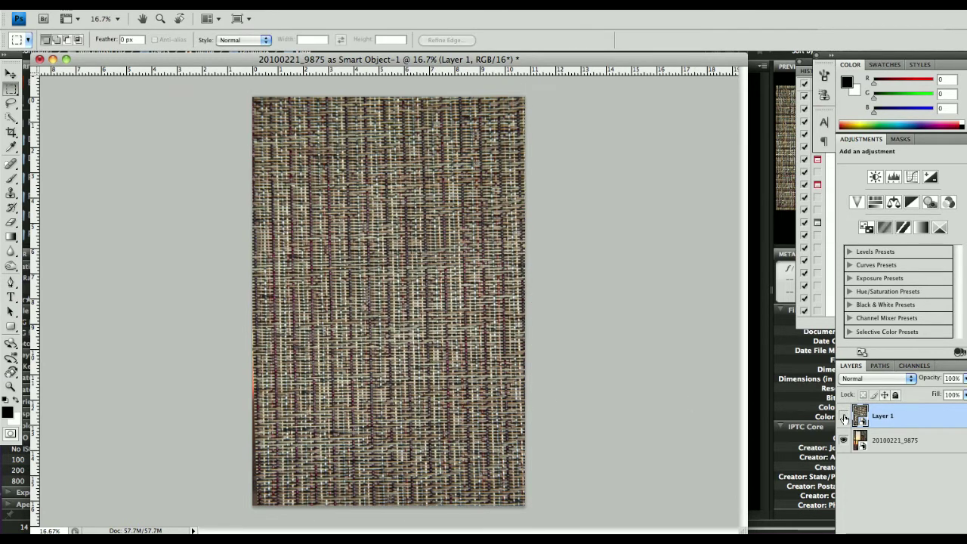
left_click(844, 415)
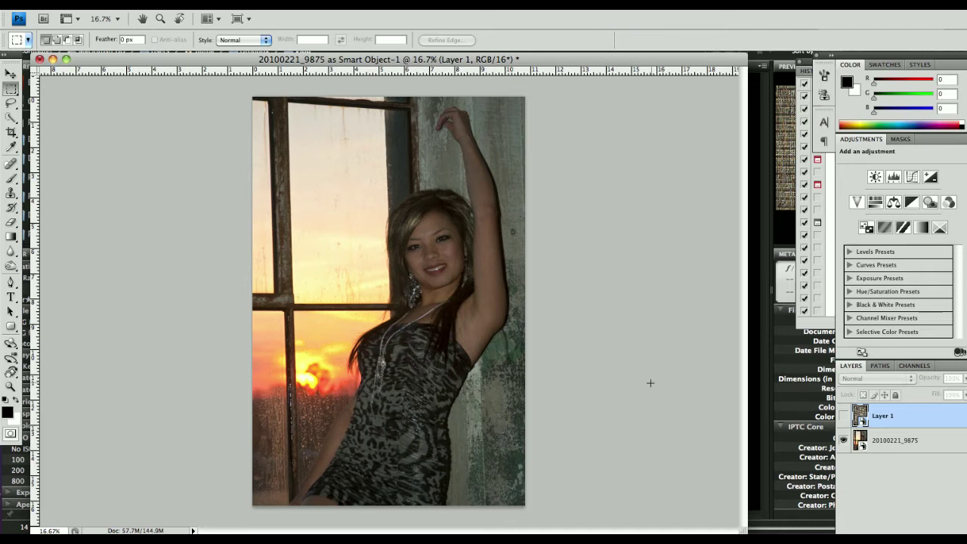
Show Layer 1 over the photo briefly, then hide it again
left_click(844, 416)
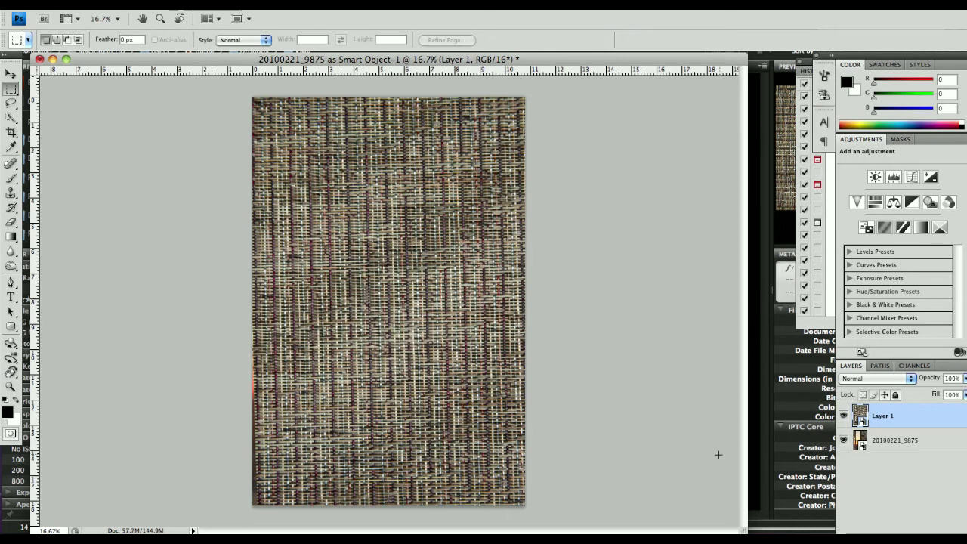
left_click(843, 416)
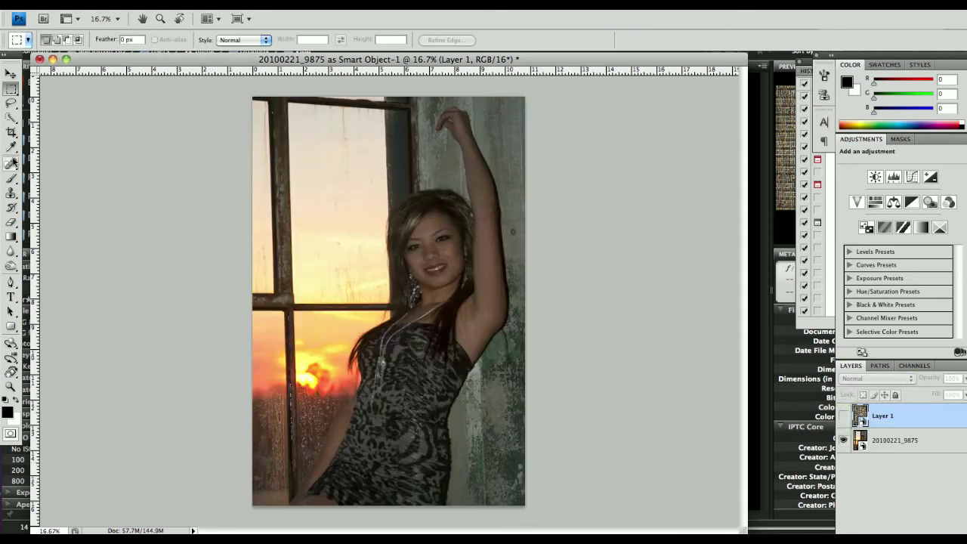
Try a Quick Selection on the raised arm, deselect, and target the 20100221_9875 layer
left_click(11, 117)
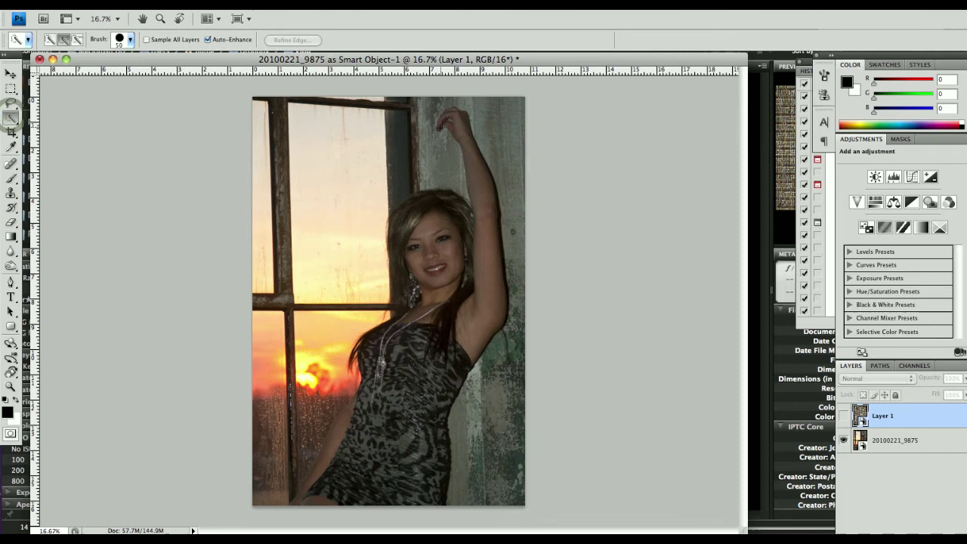
left_click_drag(458, 129, 484, 276)
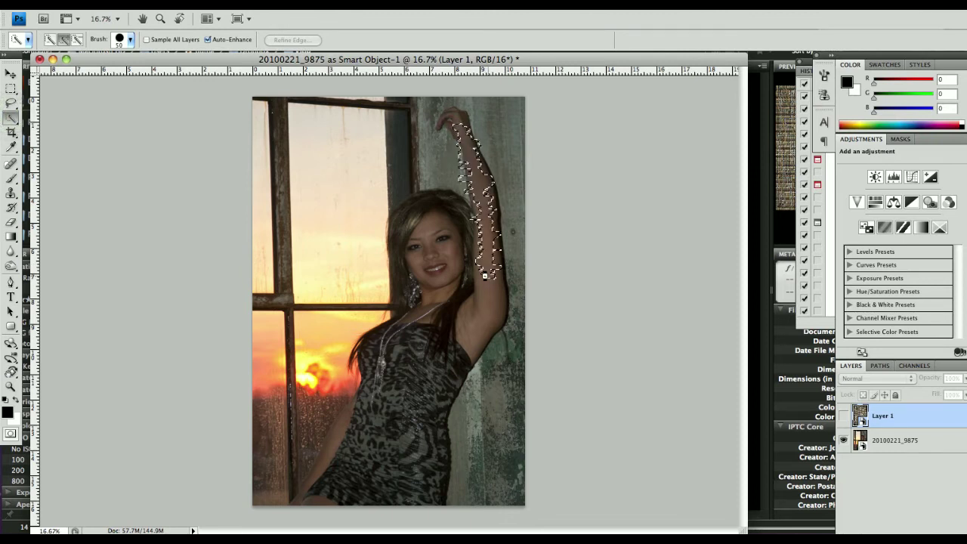
key("super+d")
left_click(955, 450)
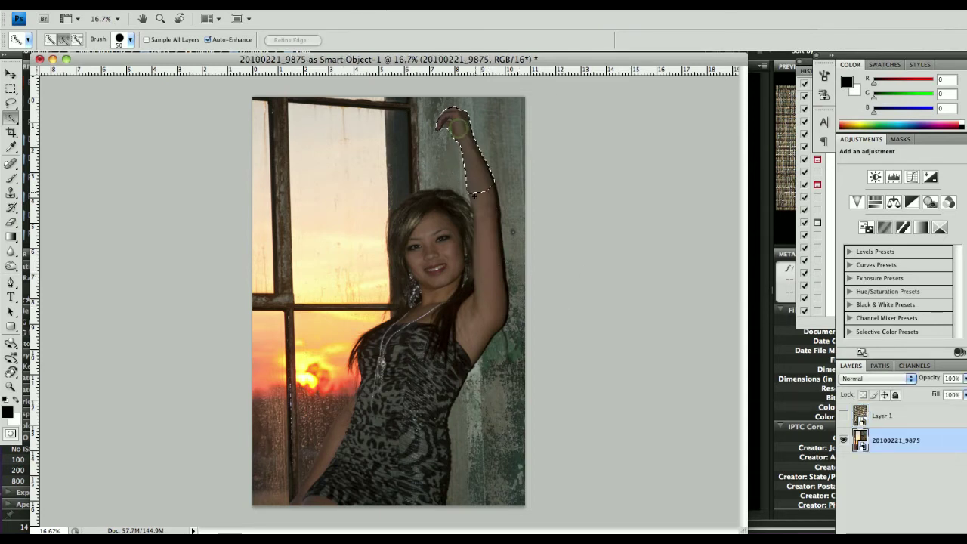
Select the woman, her hair, and the adjacent upper-left window pane and frame
mouse_move(486, 281)
left_mouse_down()
mouse_move(447, 382)
mouse_move(397, 381)
mouse_move(415, 427)
mouse_move(401, 347)
mouse_move(433, 503)
mouse_move(408, 480)
mouse_move(396, 484)
mouse_move(389, 378)
mouse_move(373, 476)
mouse_move(371, 435)
left_mouse_up()
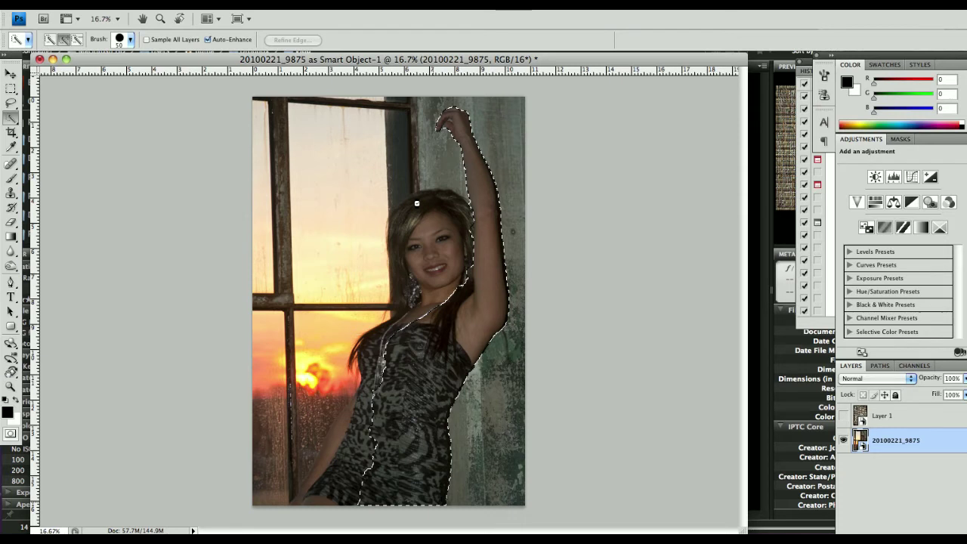
left_click(416, 204)
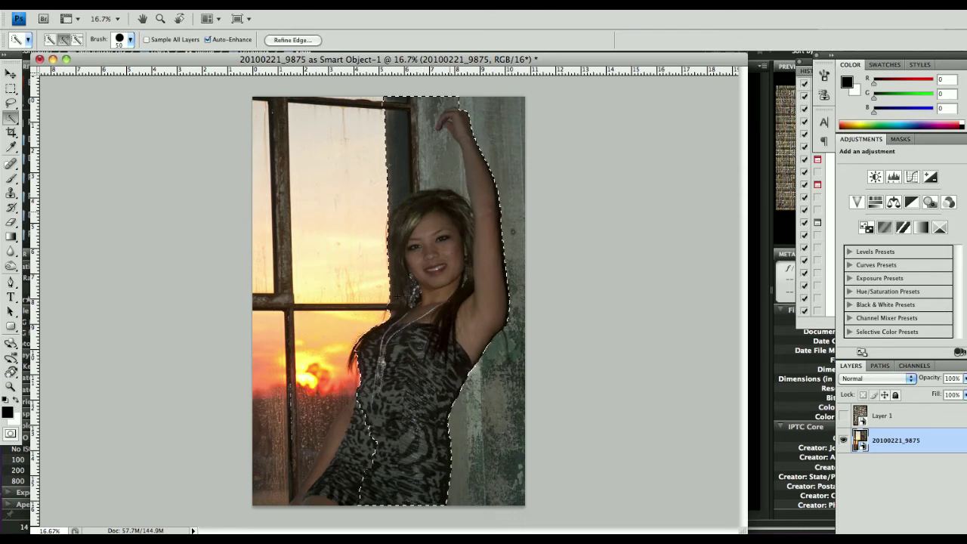
left_click(355, 291)
left_click(344, 302)
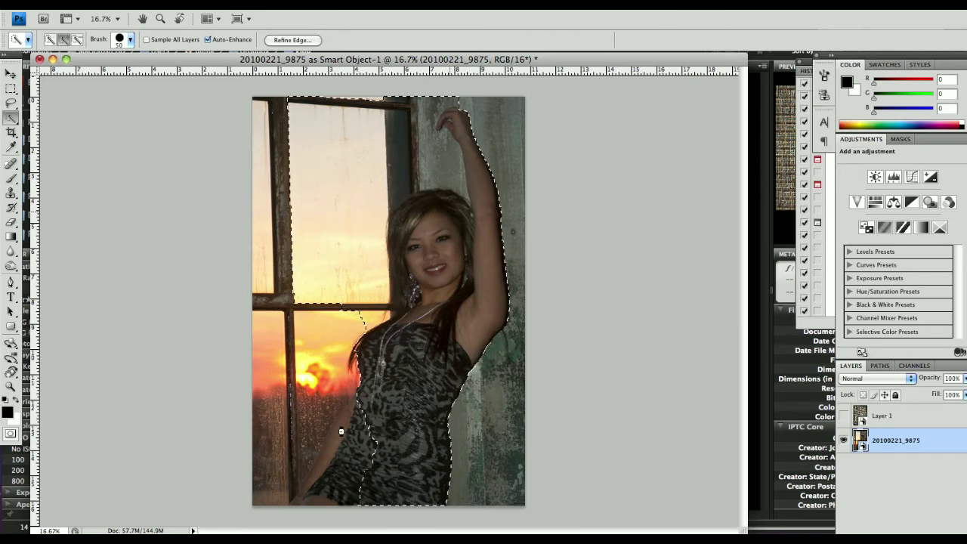
left_click(282, 196)
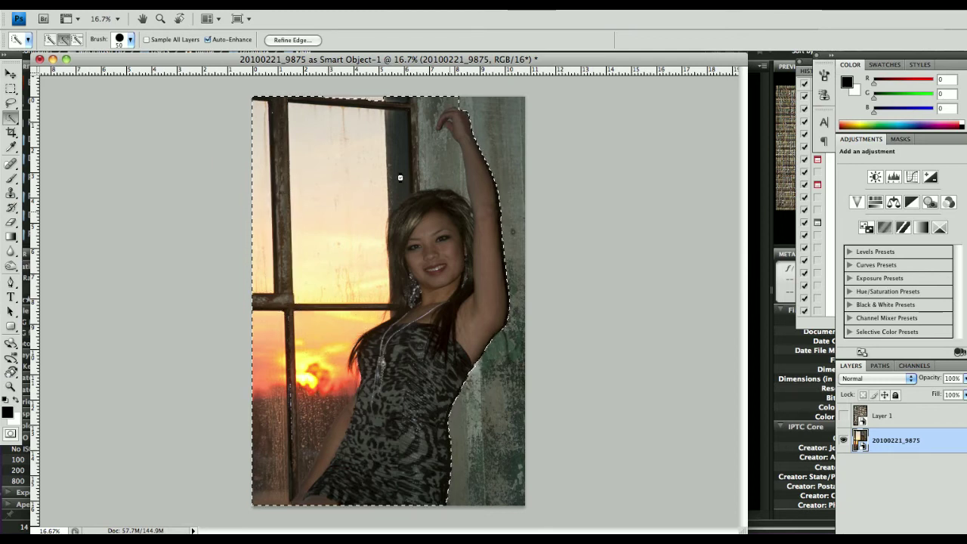
key("m")
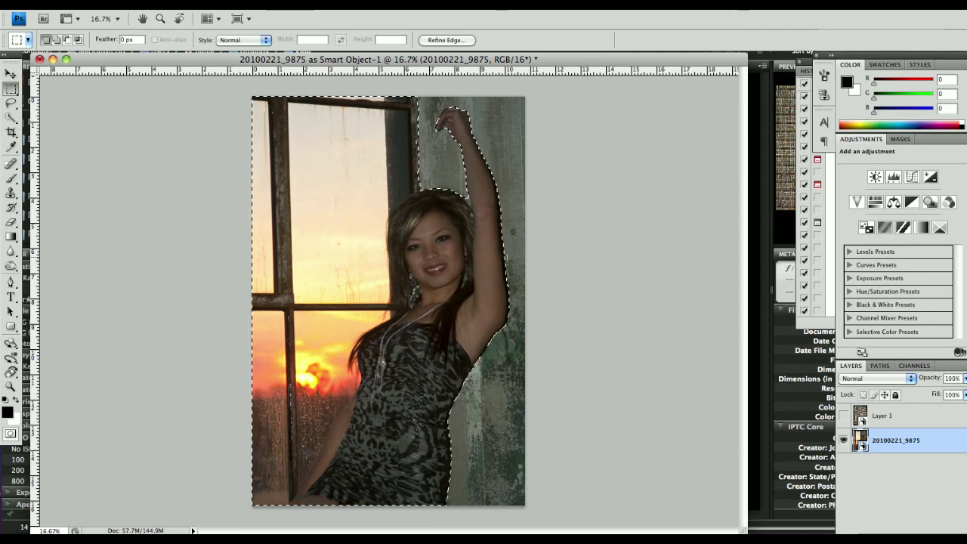
Make Layer 1 visible and the active layer
left_click(843, 414)
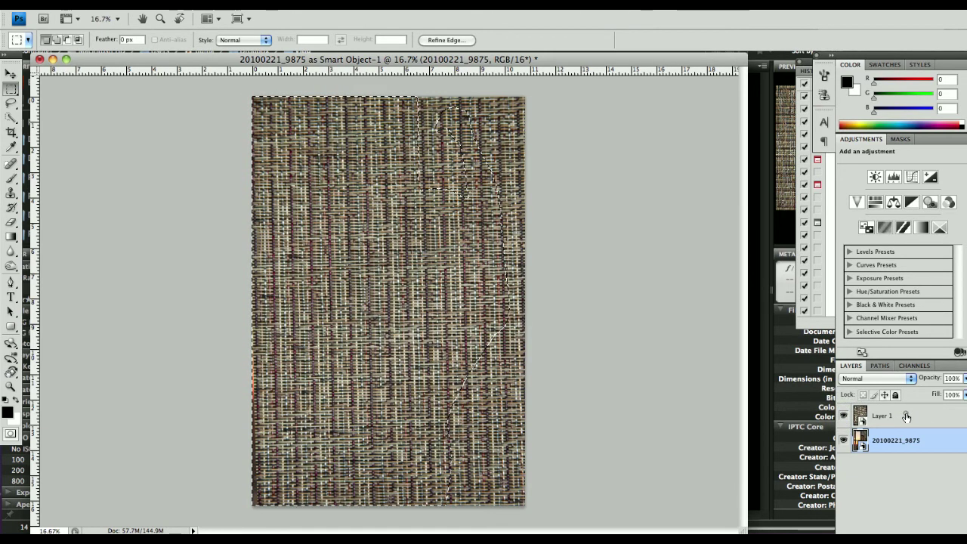
left_click(909, 418)
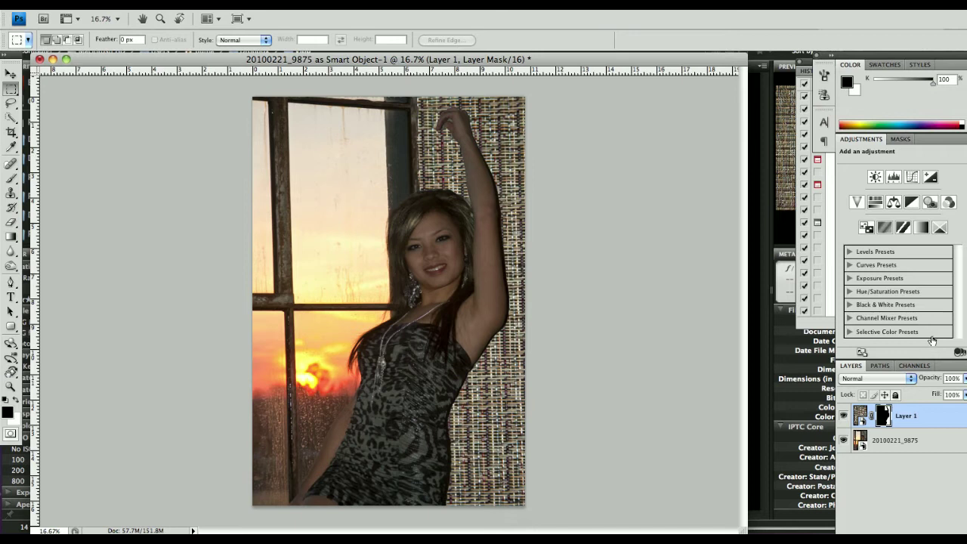
Blend Layer 1 in Overlay, then Soft Light, at 53% opacity
left_click(911, 379)
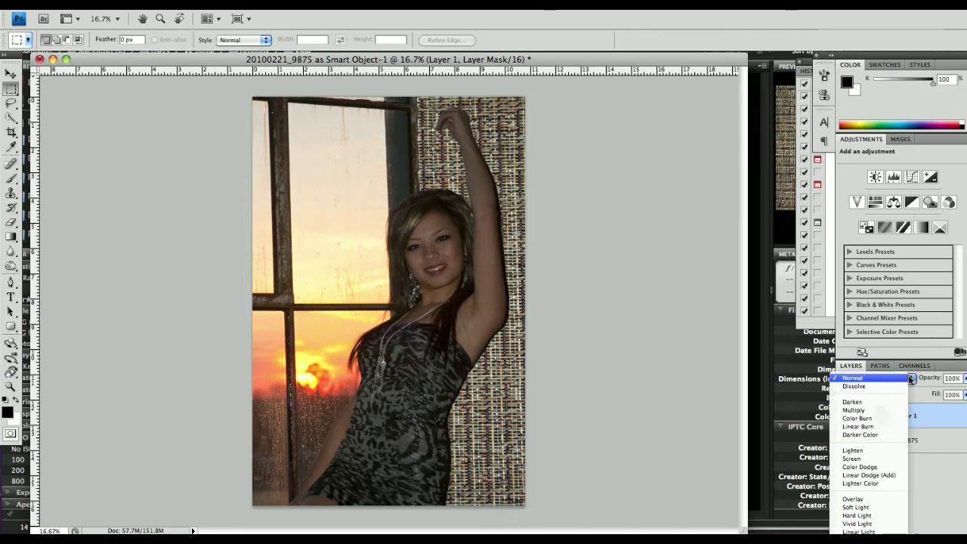
left_click(898, 500)
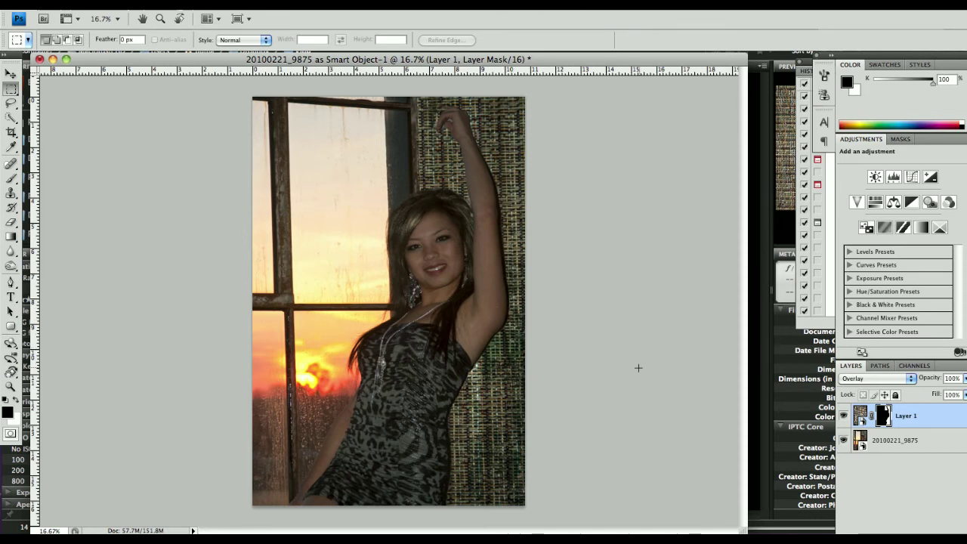
left_click(883, 379)
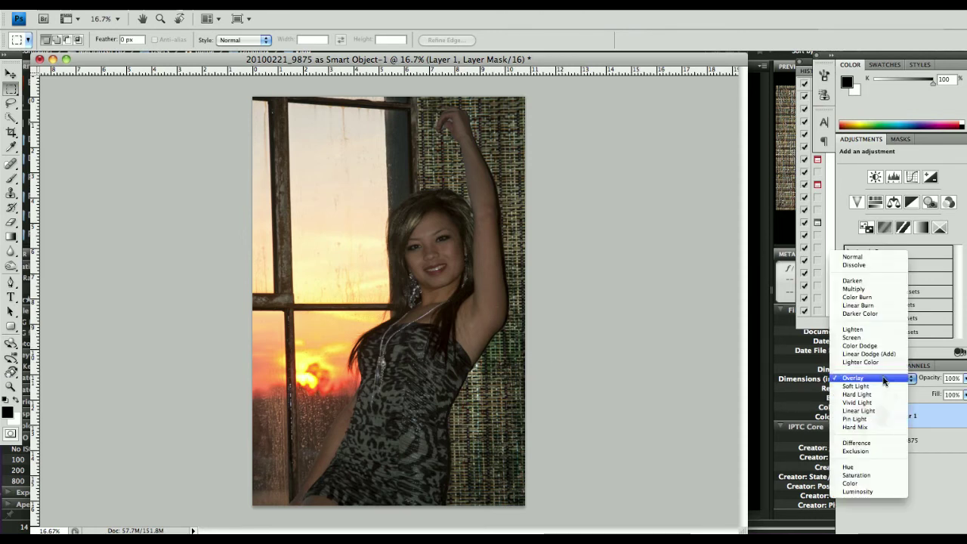
left_click(884, 385)
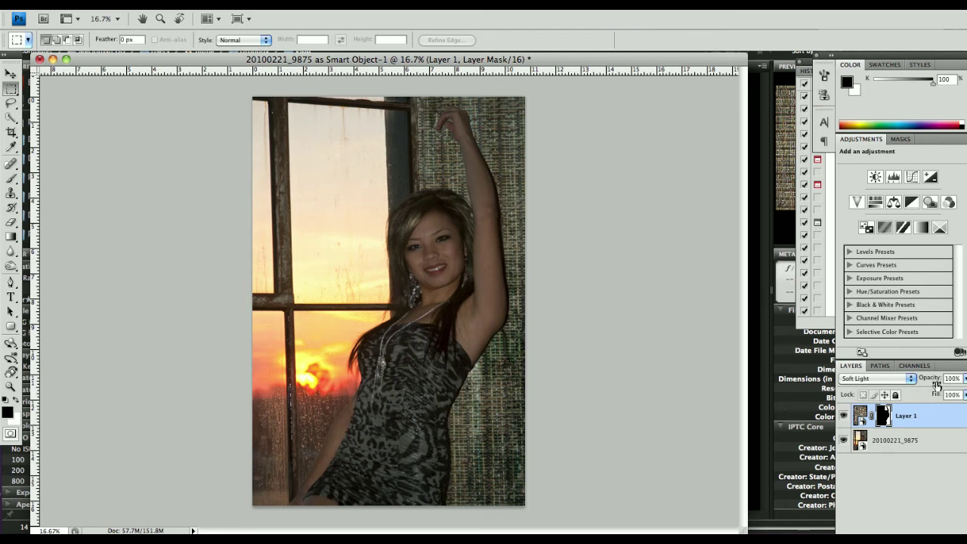
left_click_drag(935, 379, 899, 378)
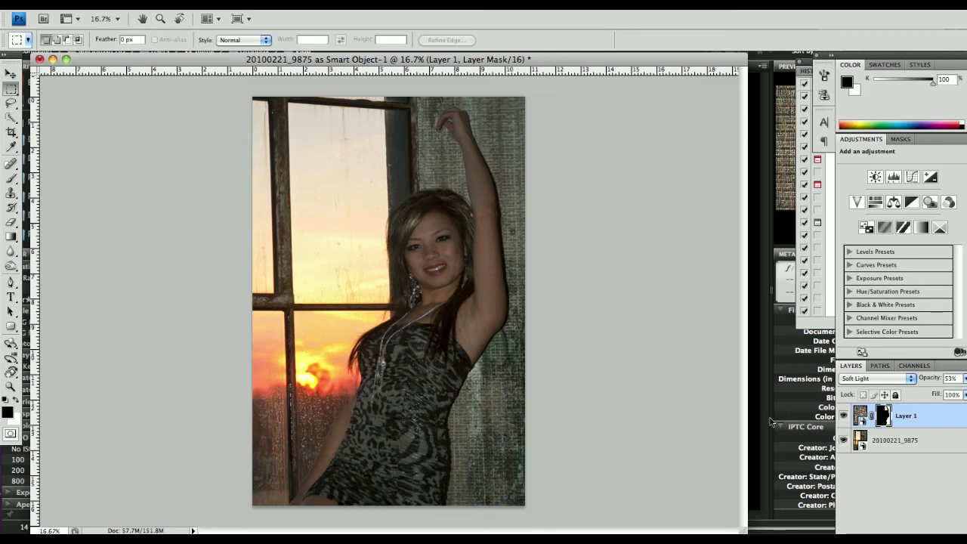
Replace Layer 1's smart-object contents with Texture-Fake-Tile.jpg
left_click(860, 416)
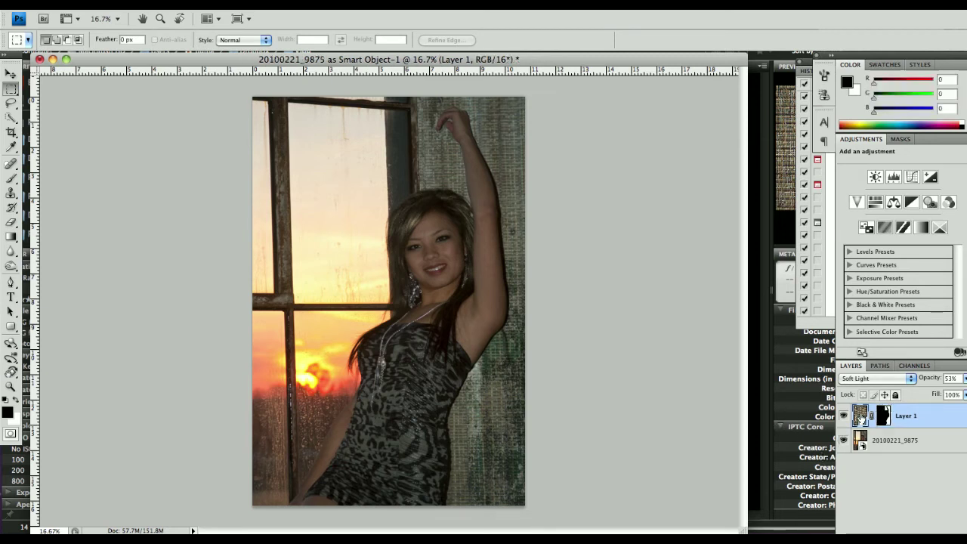
left_click(937, 416)
right_click(937, 415)
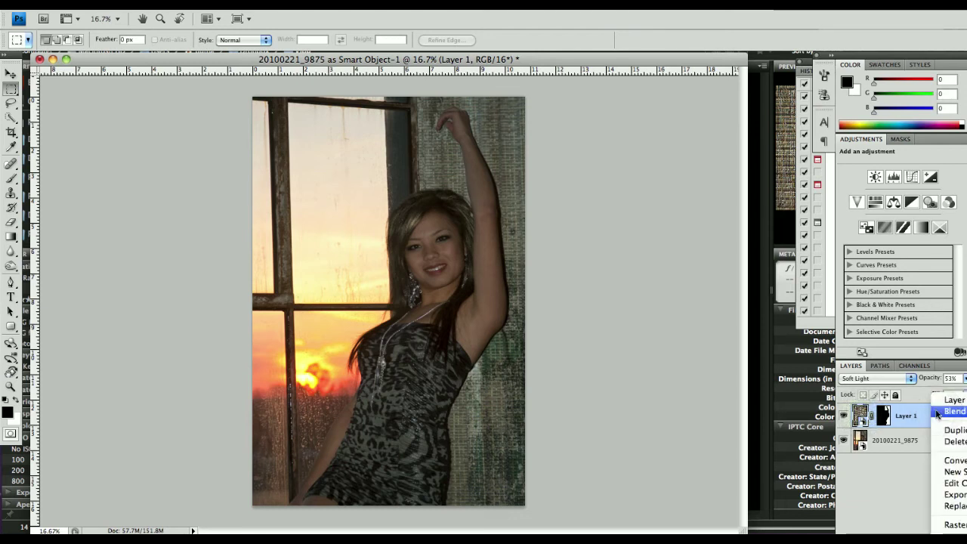
left_click(957, 507)
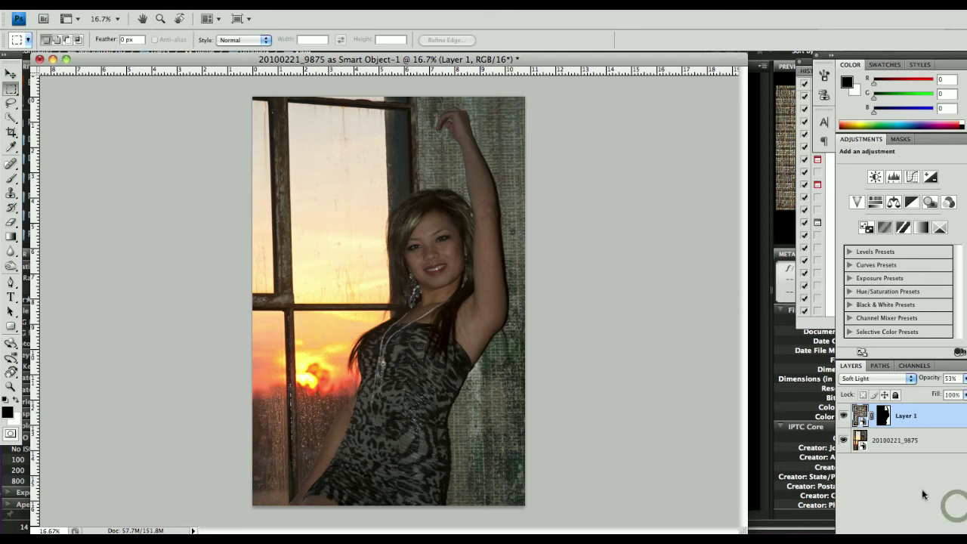
right_click(932, 421)
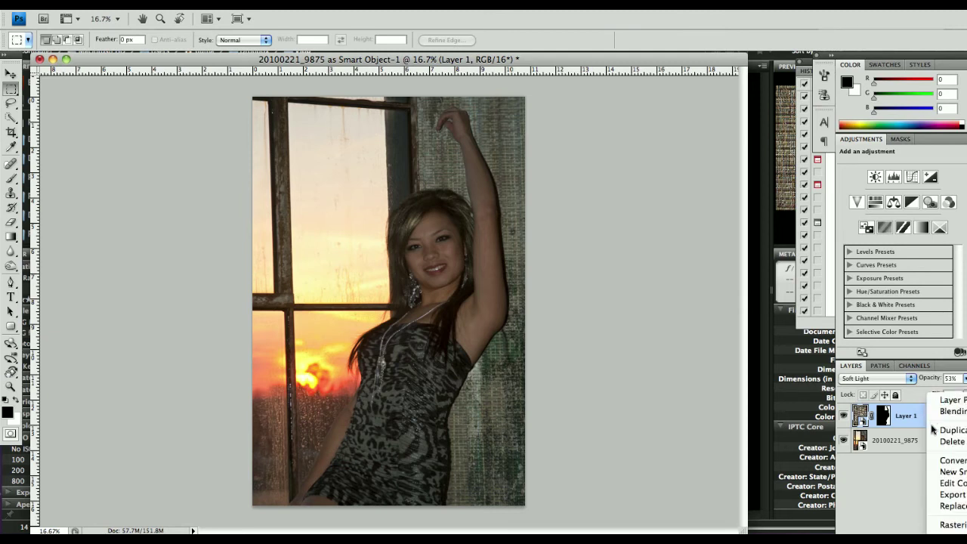
left_click(957, 506)
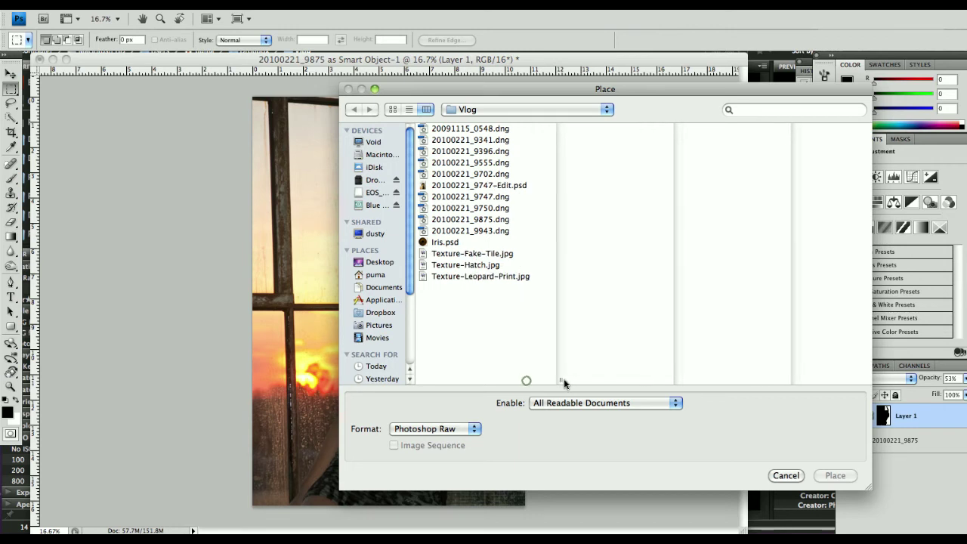
left_click(465, 258)
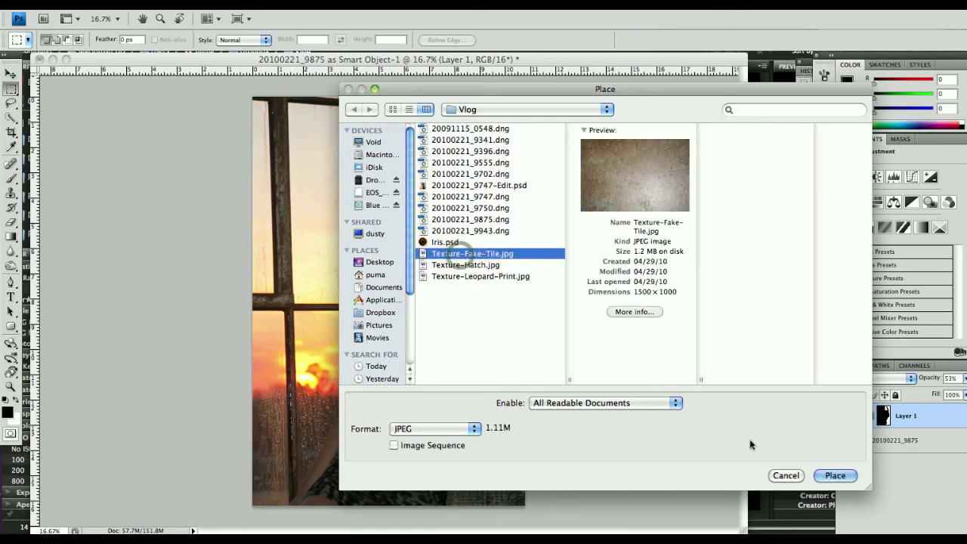
left_click(835, 476)
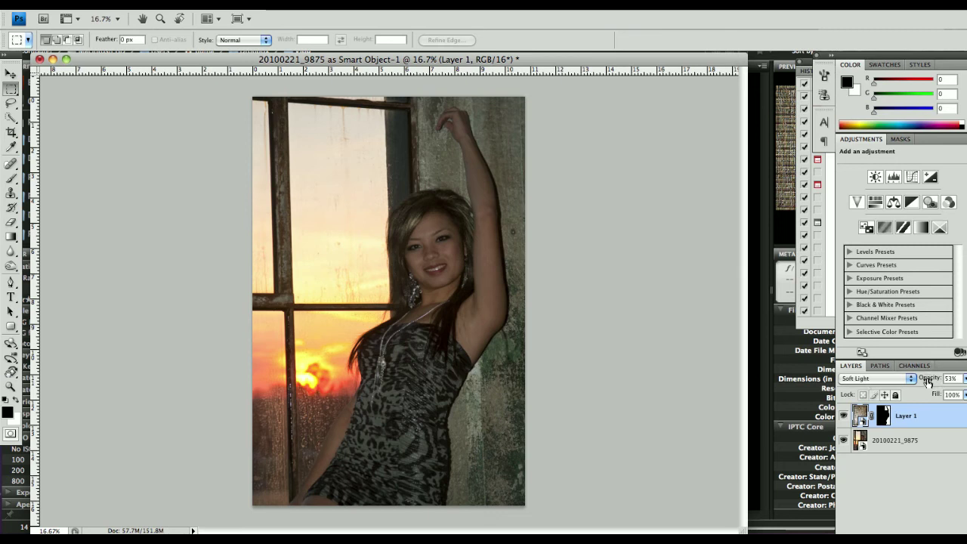
Raise Layer 1 to 100% opacity, collapse the History flyout, and toggle the layer to compare
left_click_drag(928, 381, 964, 372)
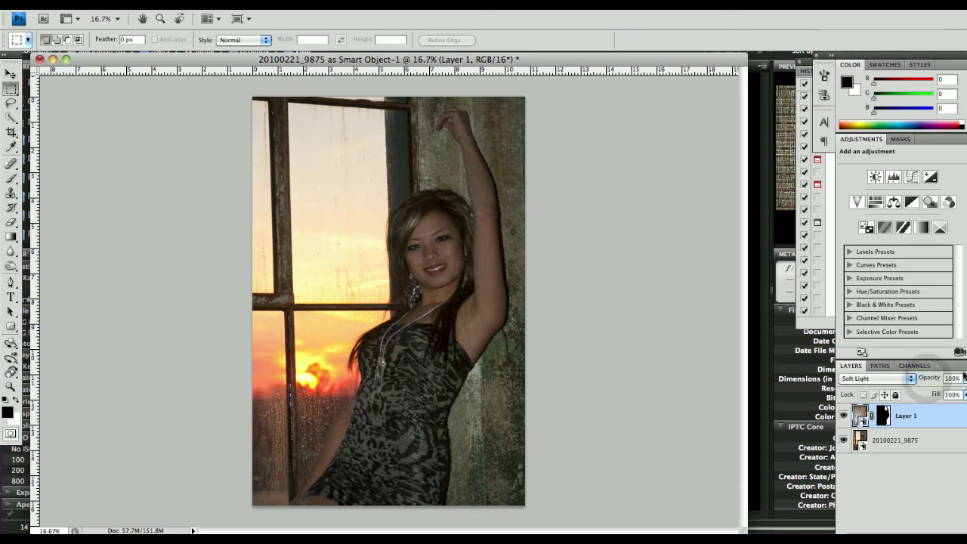
left_click(937, 61)
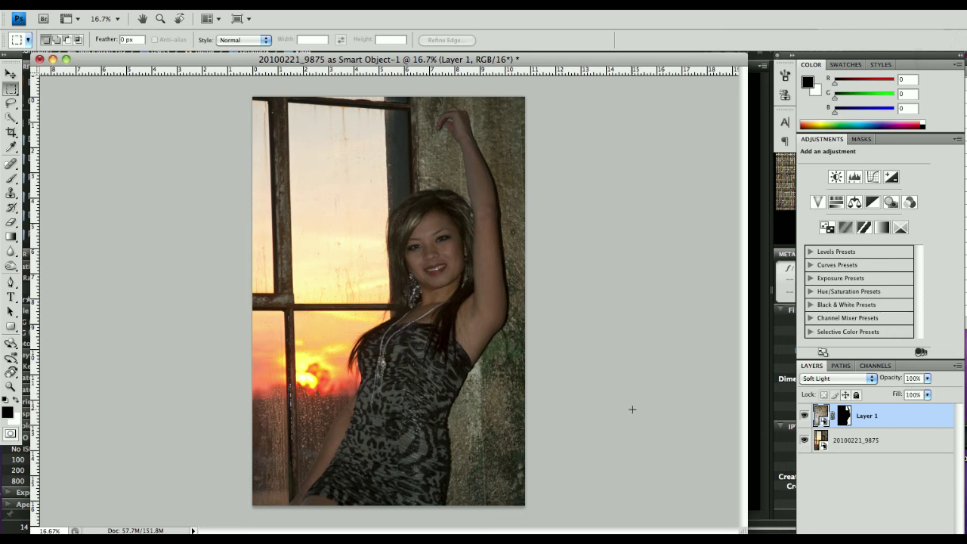
left_click(804, 415)
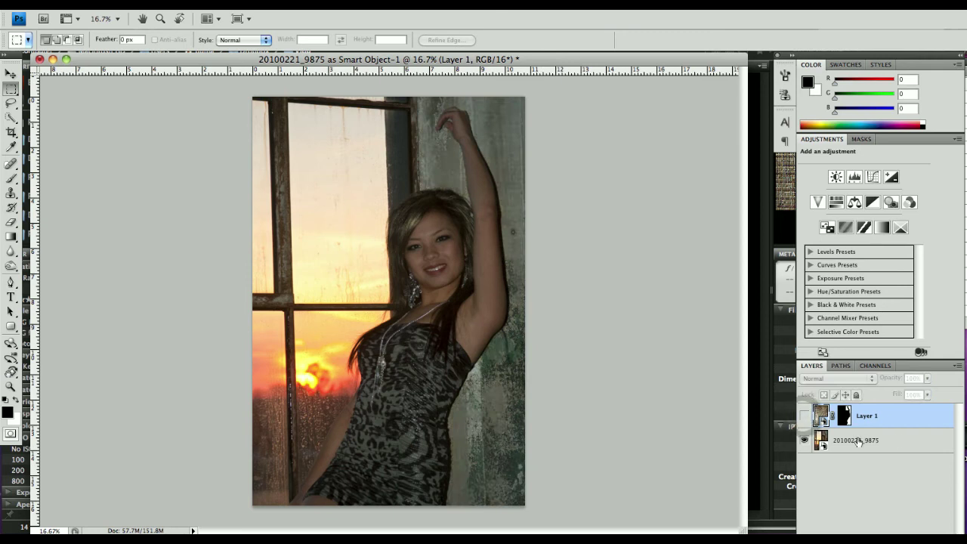
left_click(804, 415)
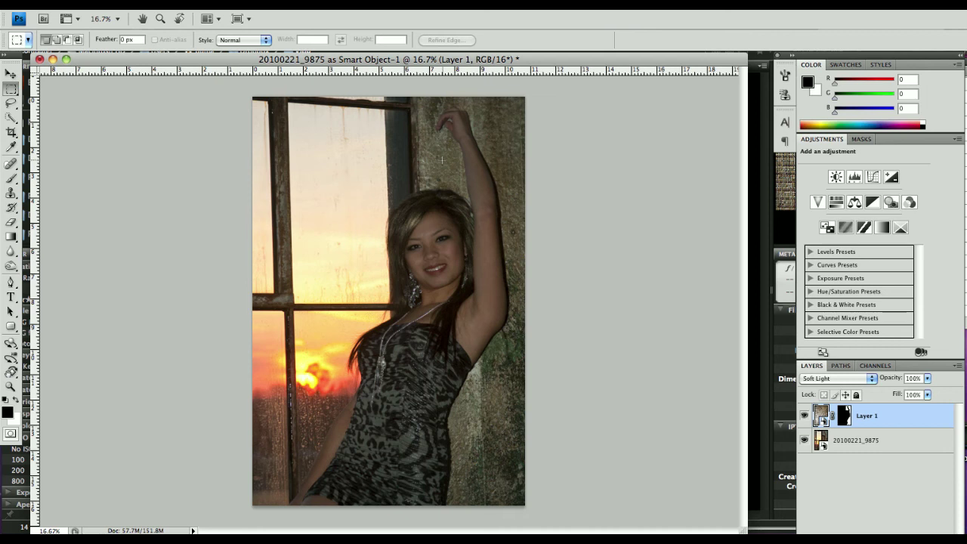
Preview Hard Light and Vivid Light blend modes on the tile texture layer
left_click(867, 378)
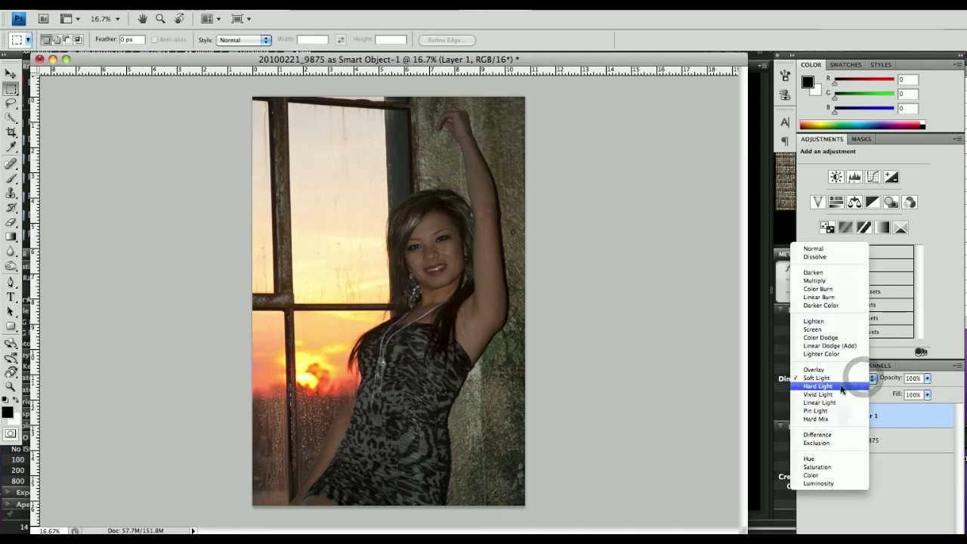
left_click(841, 385)
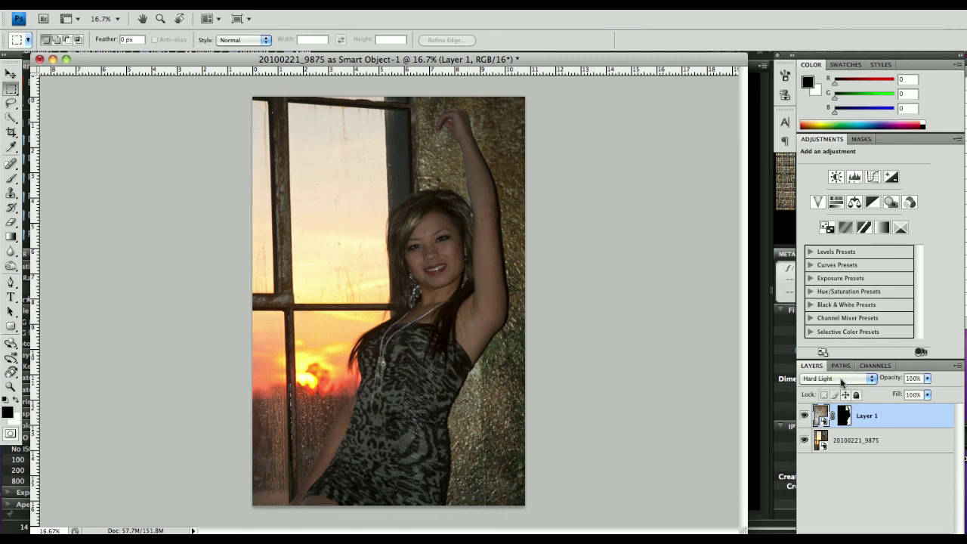
left_click(841, 382)
left_click(835, 389)
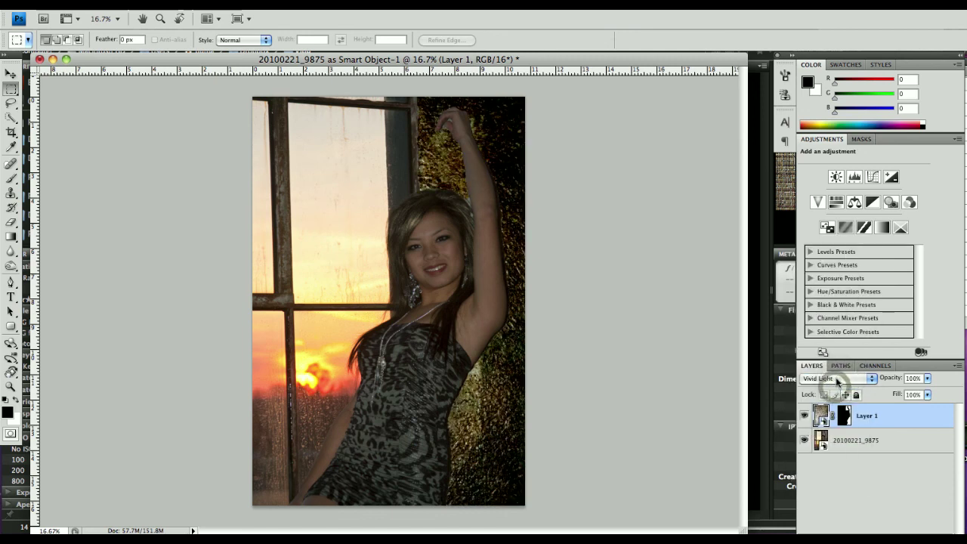
left_click(836, 384)
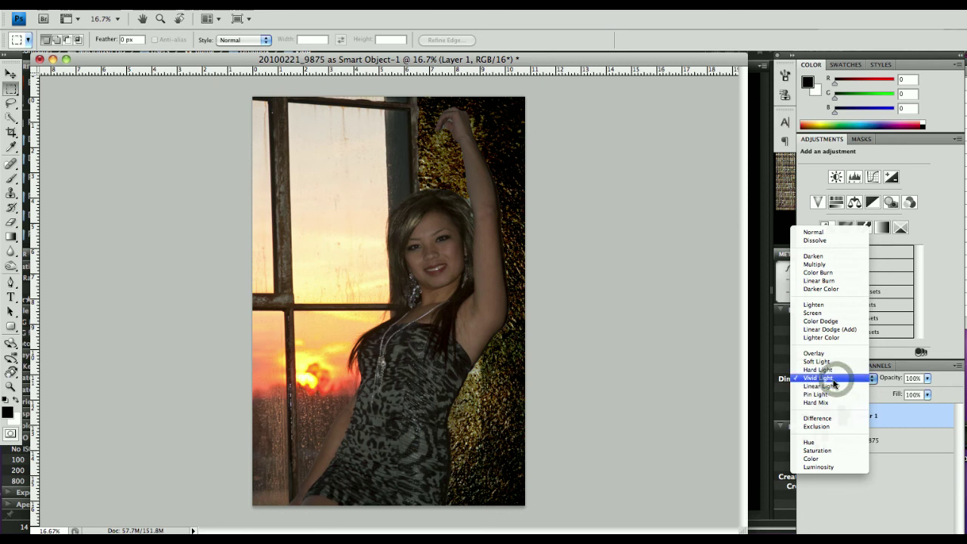
key("Escape")
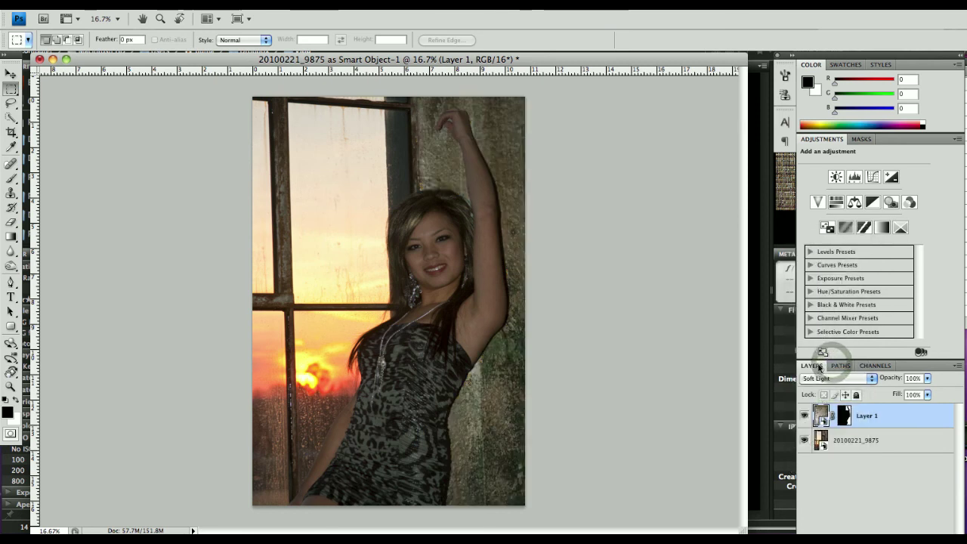
Set the texture layer to Overlay blending at 76% opacity
left_click(833, 380)
left_click(829, 369)
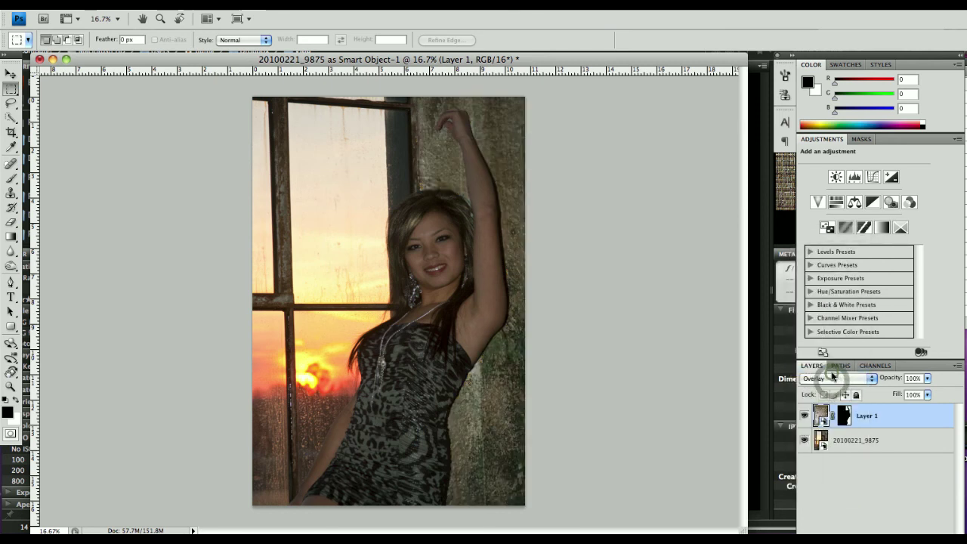
left_click_drag(895, 379, 881, 382)
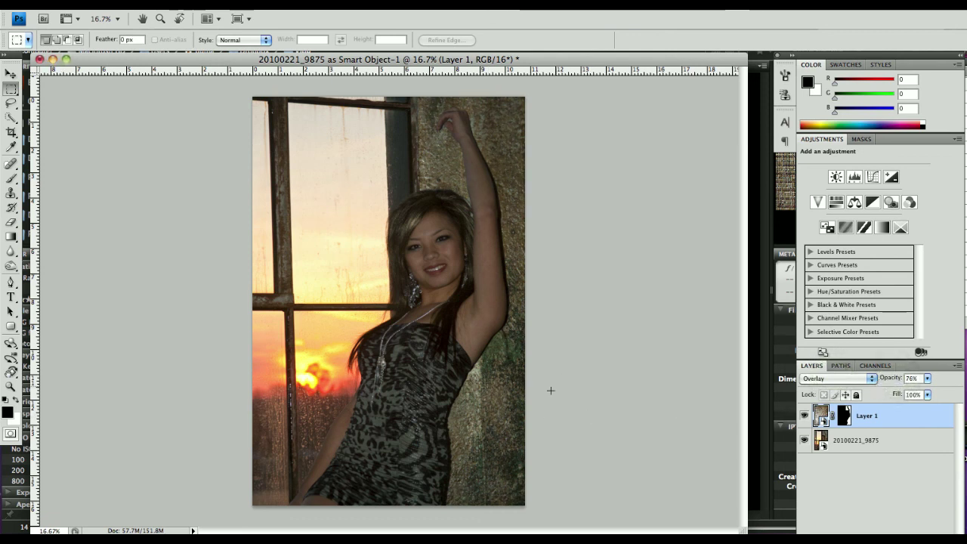